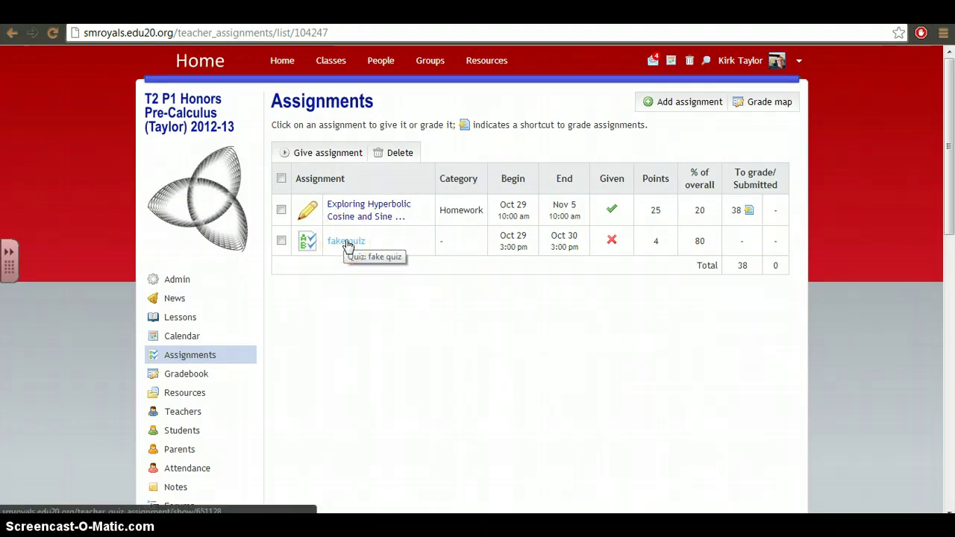
- Open the fake quiz, review its question "Which of the following are numbers?" and return to the quiz overview
left_click(347, 243)
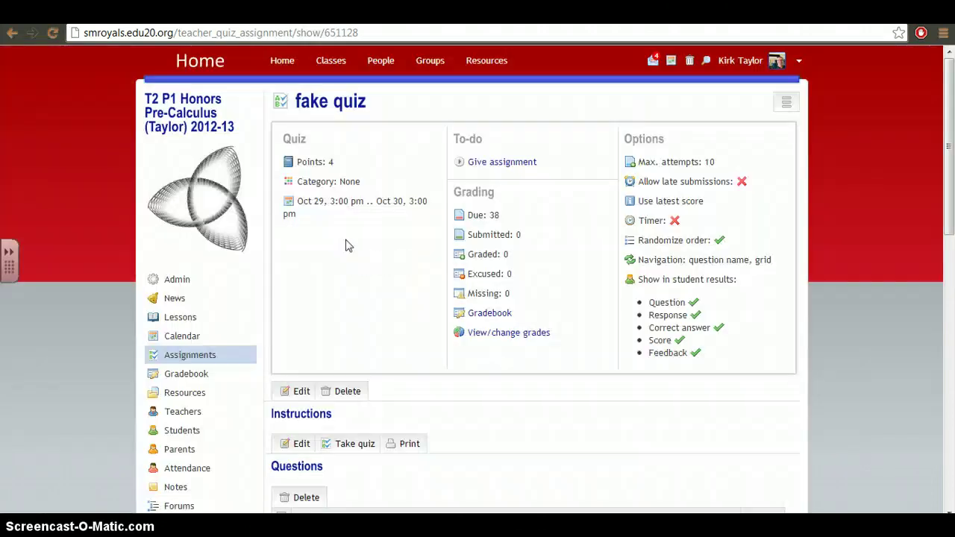
scroll(347, 245, "down", 3)
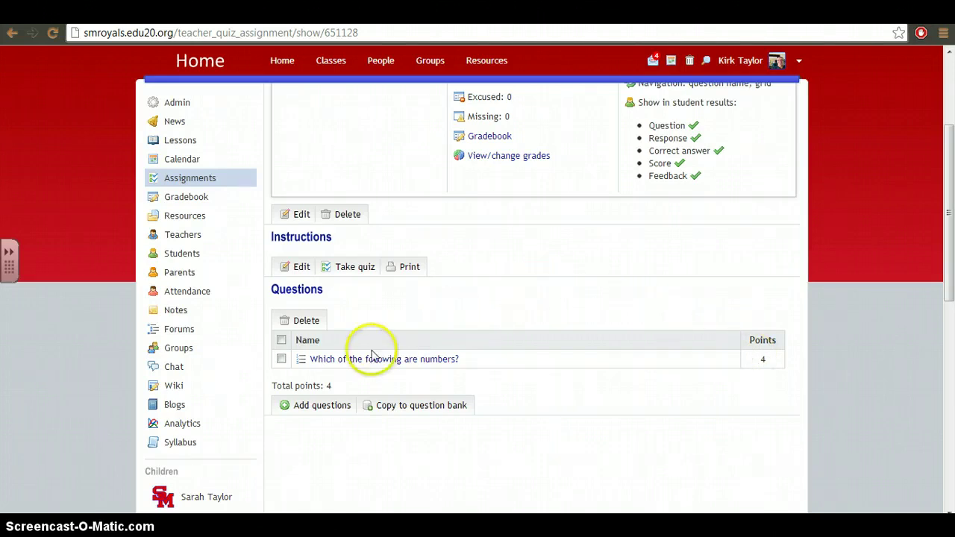
left_click(367, 360)
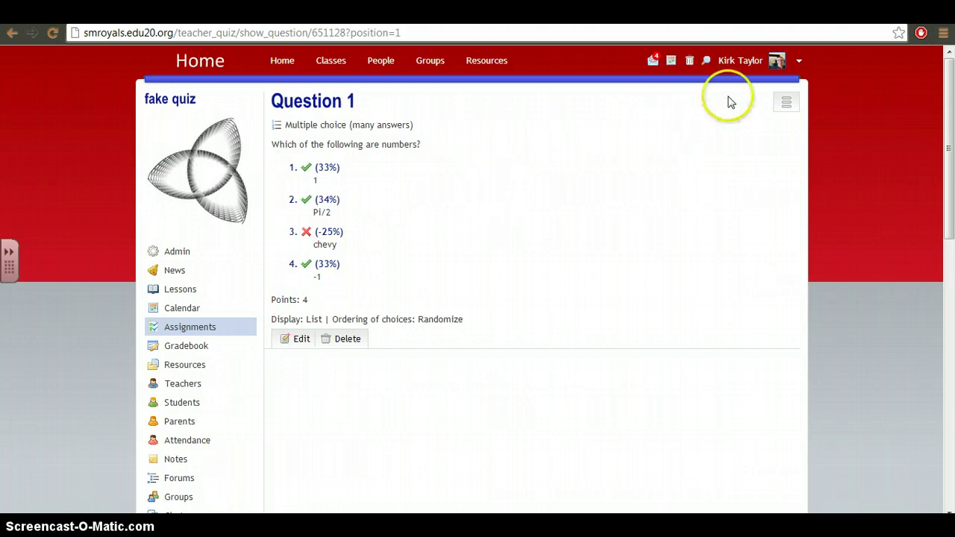
left_click(785, 105)
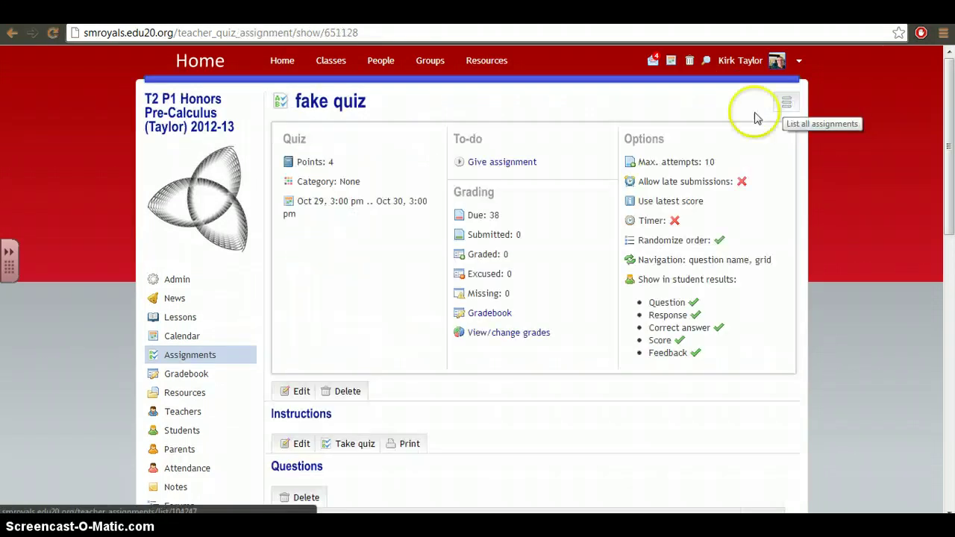
- Start adding a new Multiple choice (many answers) question to the fake quiz
scroll(393, 243, "down", 3)
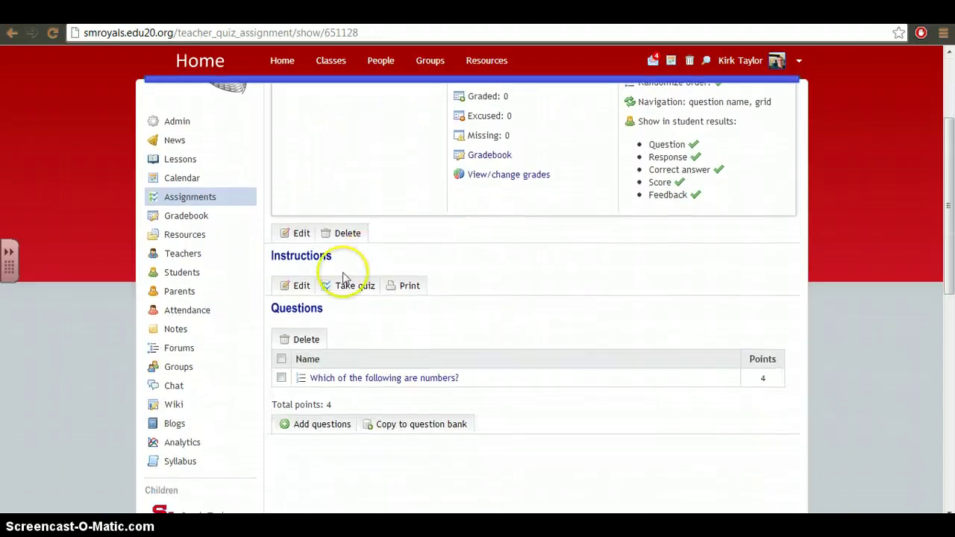
left_click(313, 424)
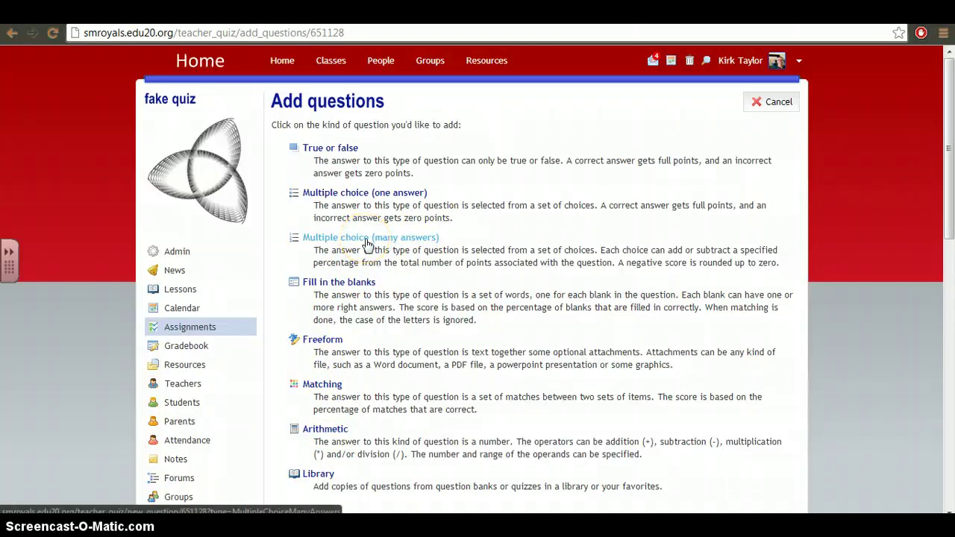
left_click(471, 240)
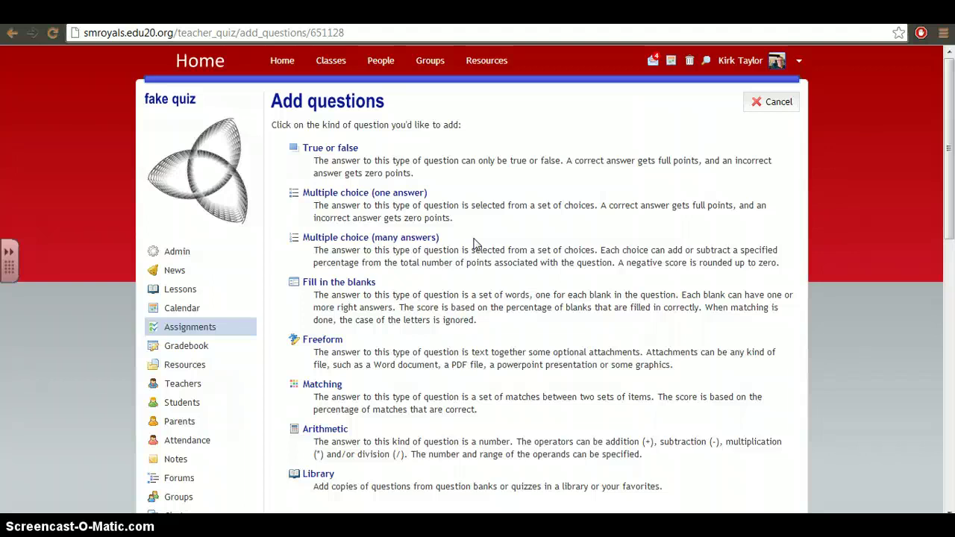
left_click(362, 238)
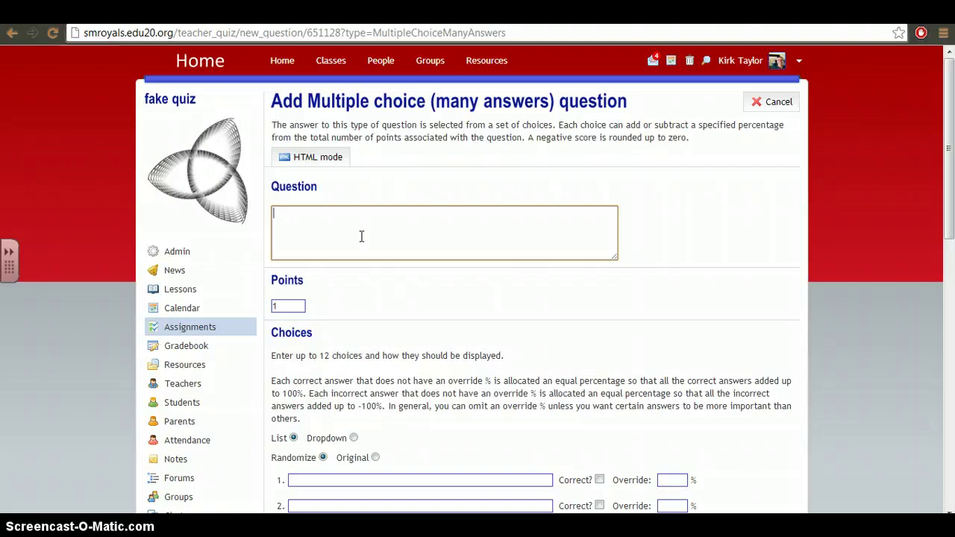
- Enter "Which of the following are blue?" as the question and set its points to 5
type("Which of the following are b")
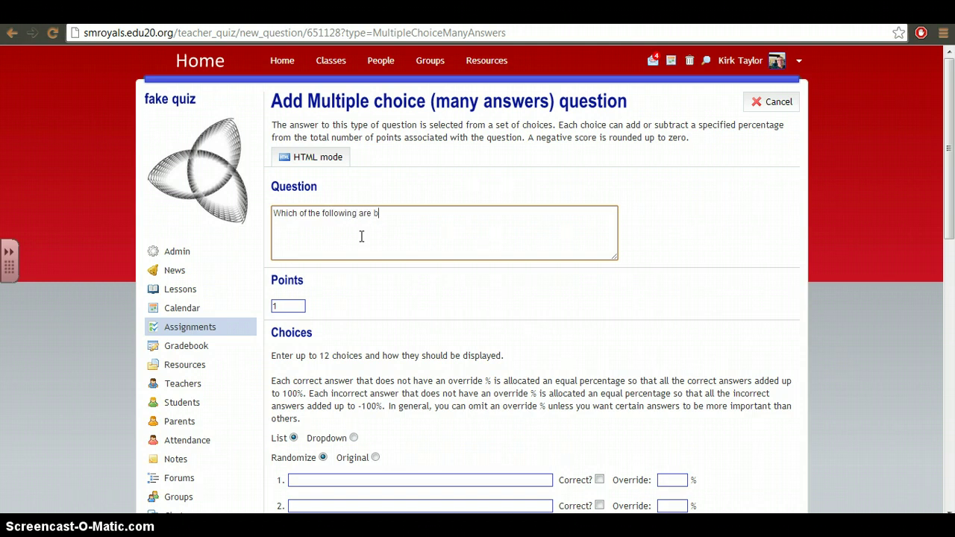
type("lue?")
left_click(291, 305)
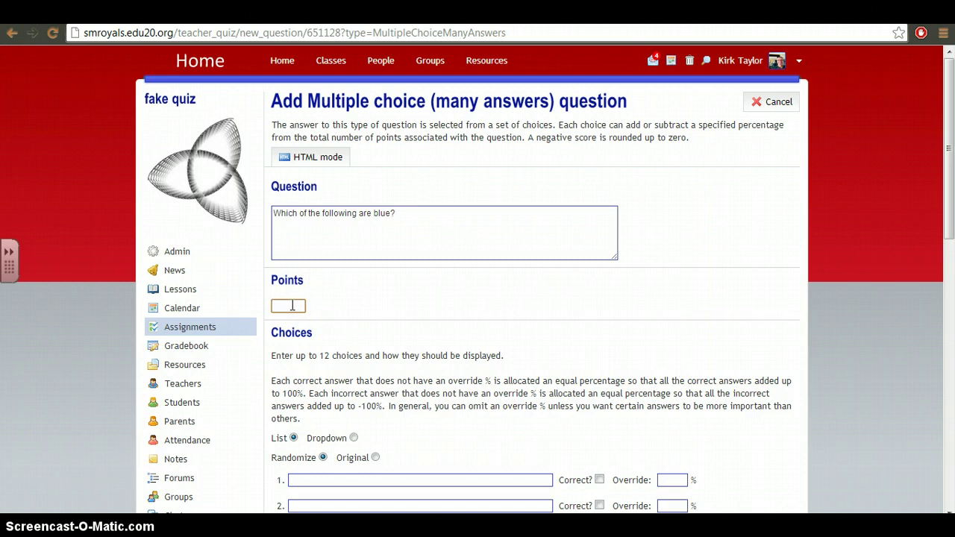
type("5")
left_click(380, 308)
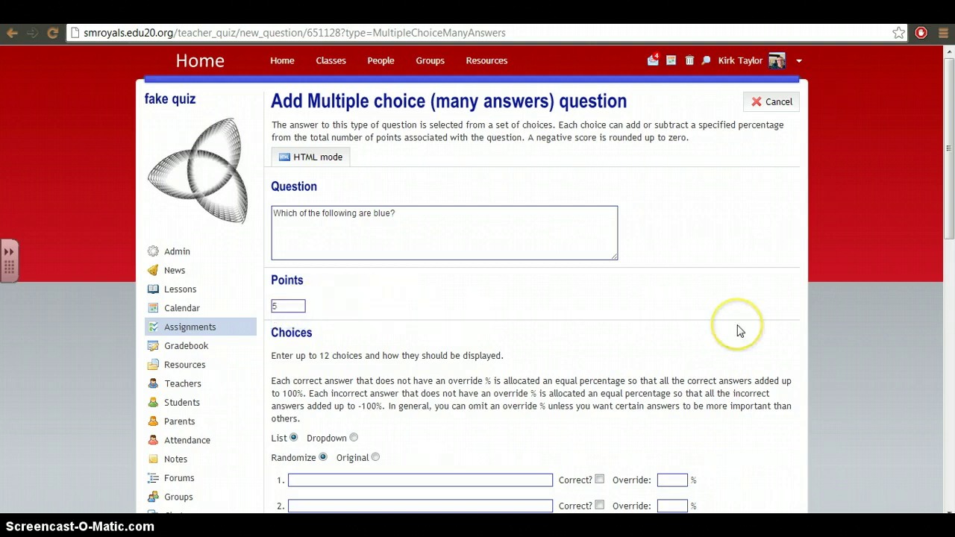
- With the choices displayed as a list, enter "the sky" as choice 1 and "lake tahoe" as choice 2
scroll(737, 331, "down", 2)
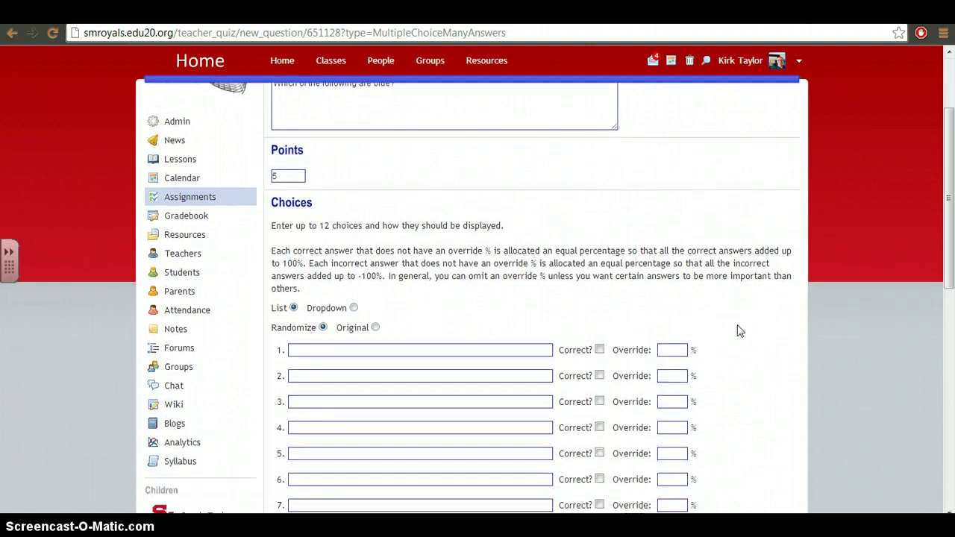
left_click(268, 343)
left_click(294, 308)
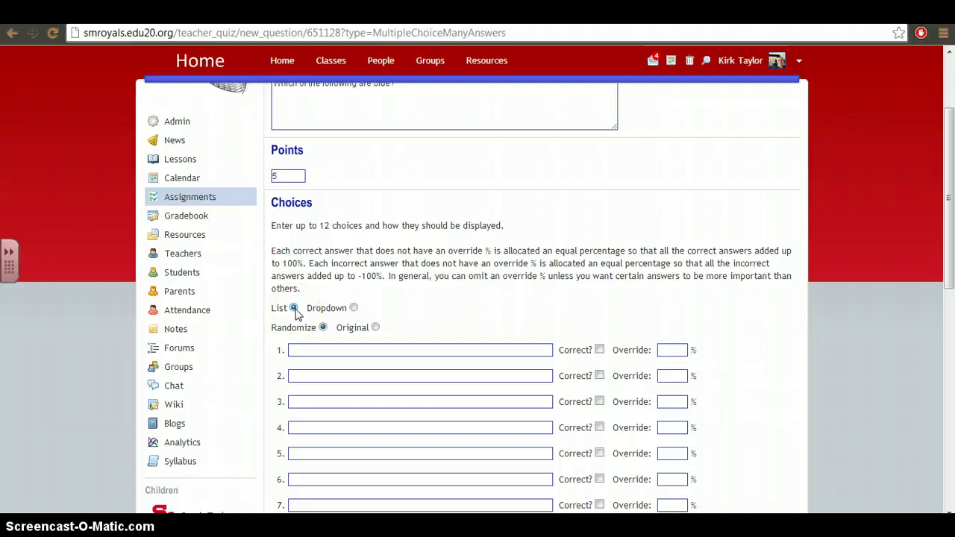
left_click(355, 310)
left_click(317, 349)
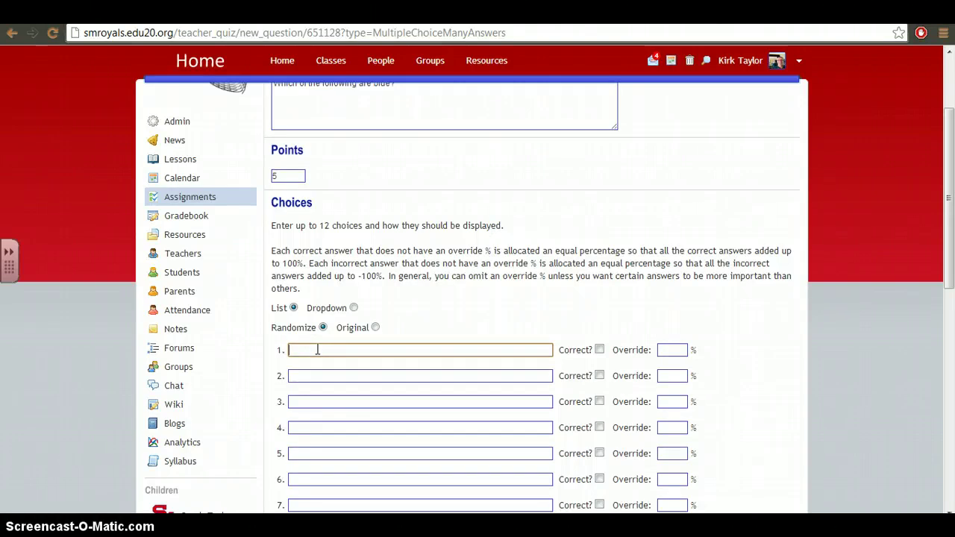
type("the s")
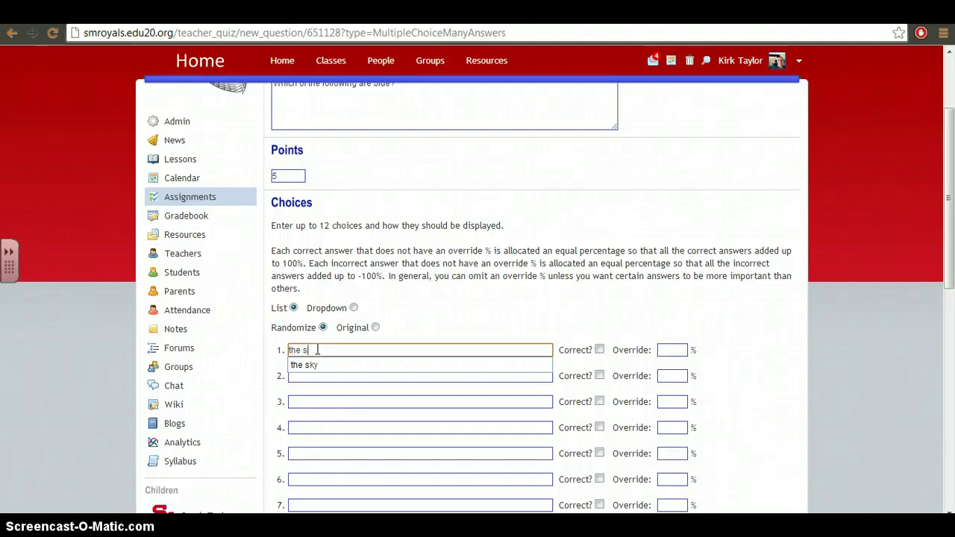
type("ky")
key("Down")
left_click(335, 377)
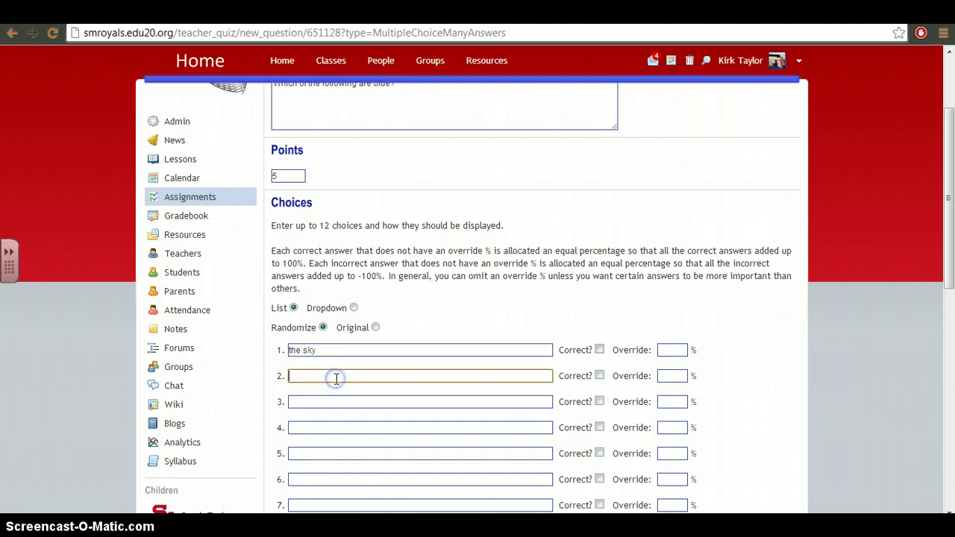
type("lake tahoe")
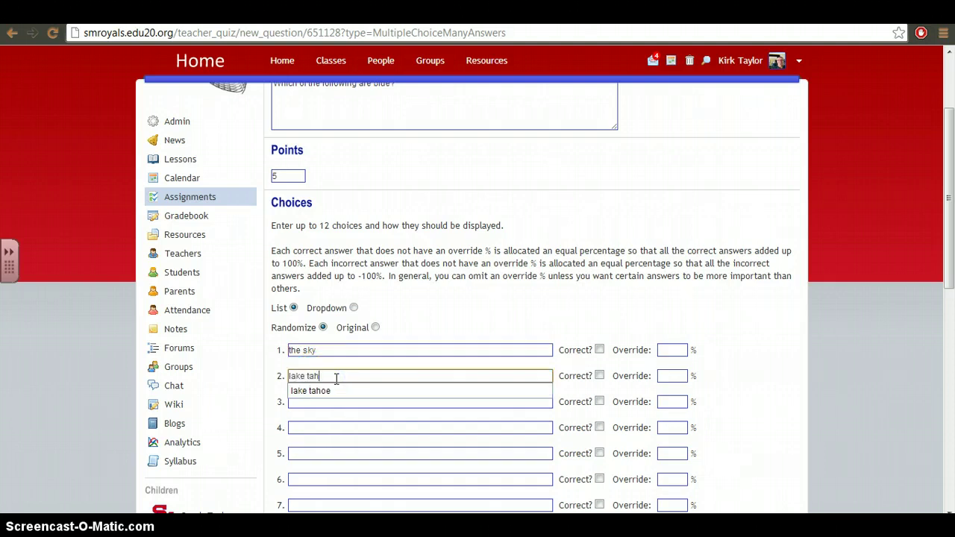
- Enter "my dog", "bananas" and "chocolate" as choices 3, 4 and 5
left_click(322, 402)
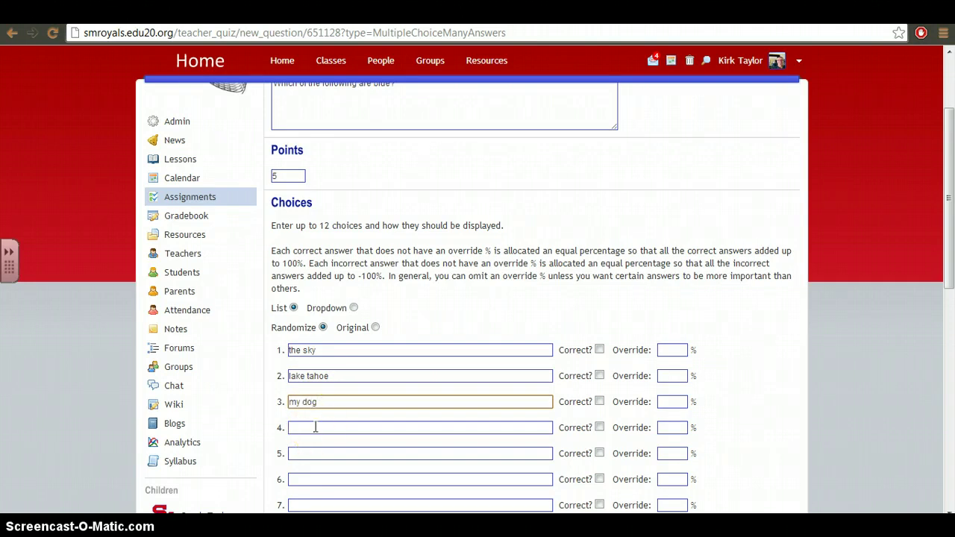
left_click(315, 427)
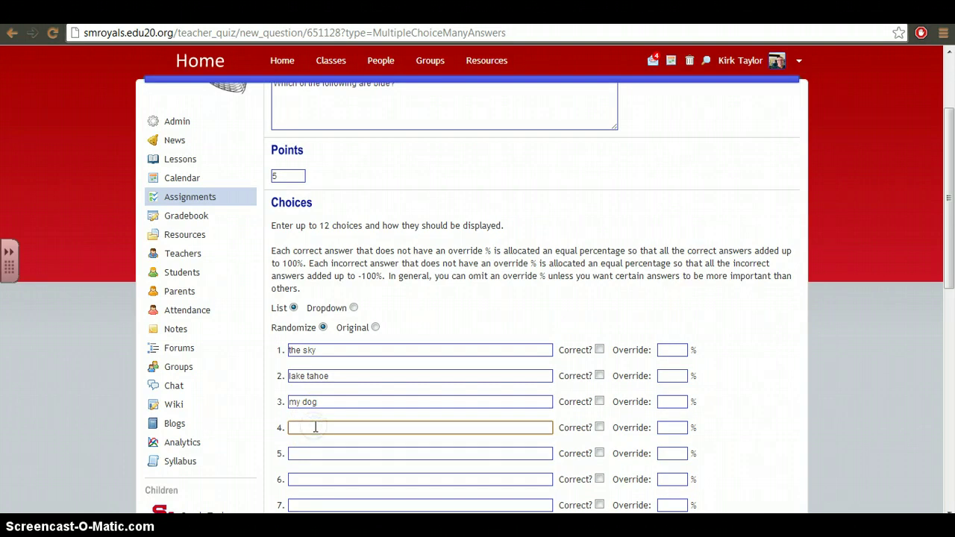
type("b")
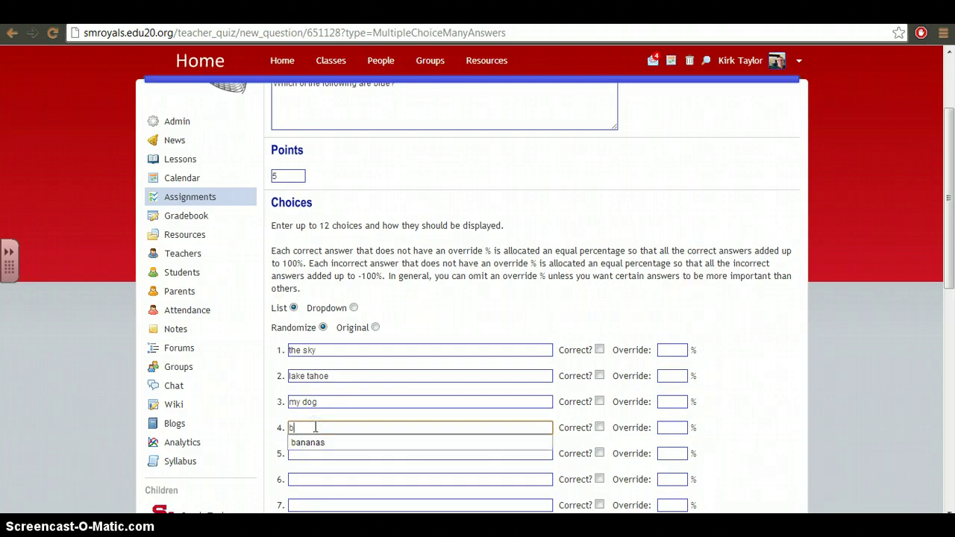
type("anana")
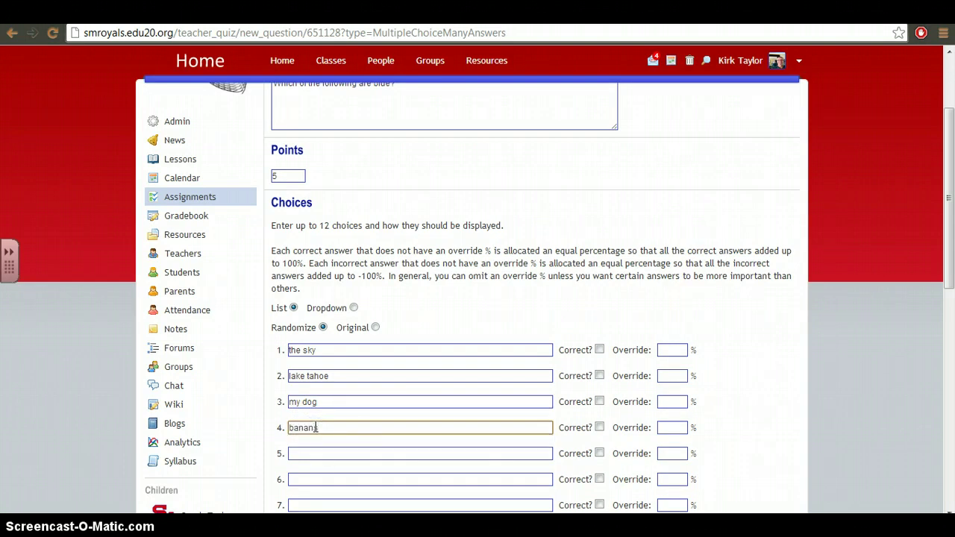
key("BackSpace")
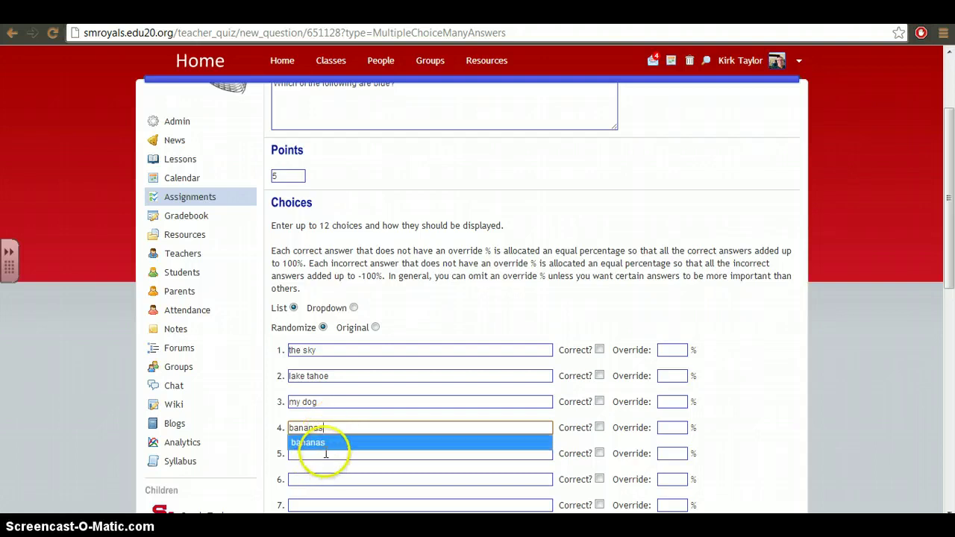
left_click(325, 453)
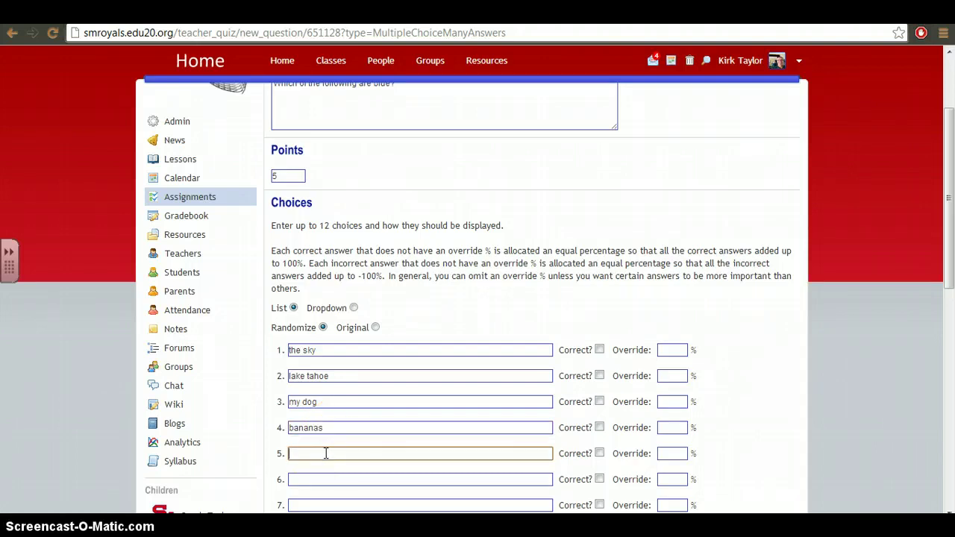
type("chocolate")
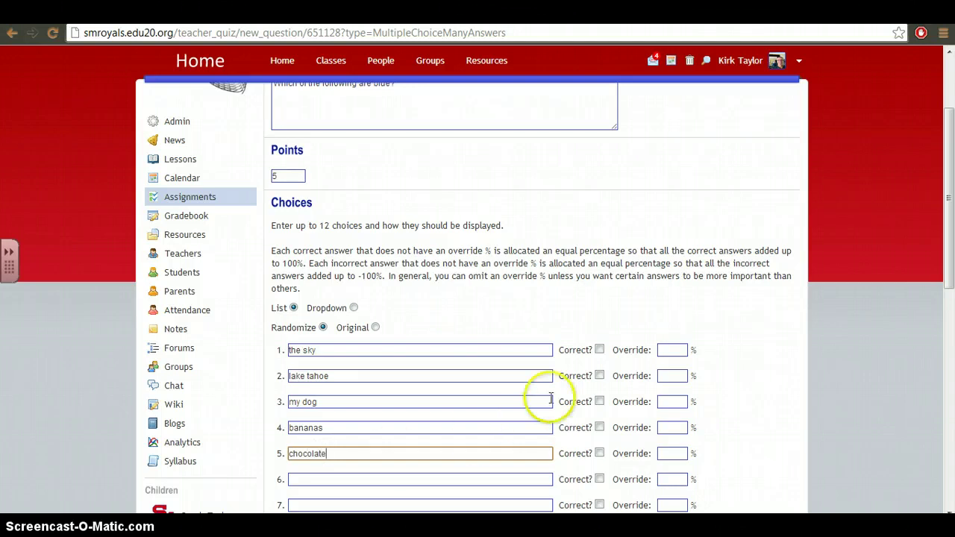
- Mark "the sky" and "lake tahoe" as correct and set the override of each to 50%
left_click(600, 351)
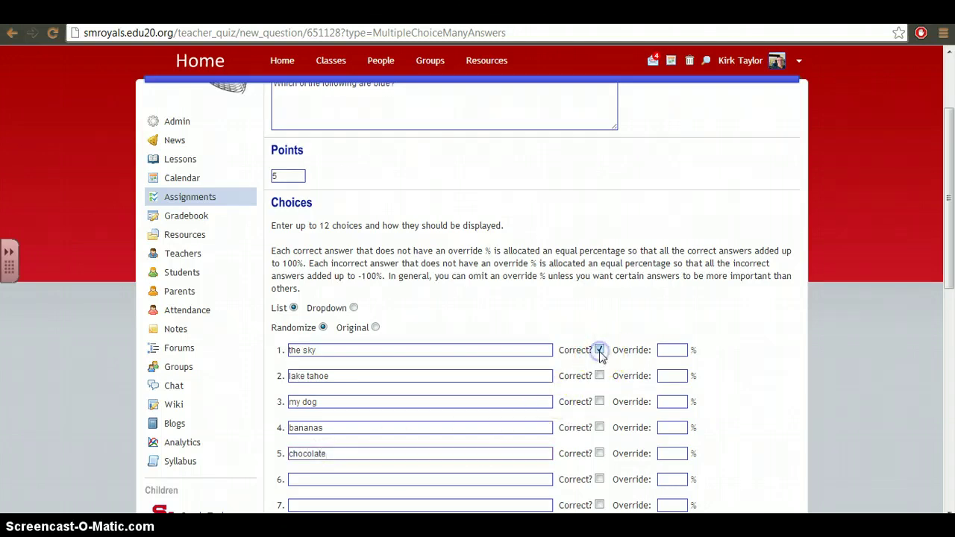
left_click(600, 376)
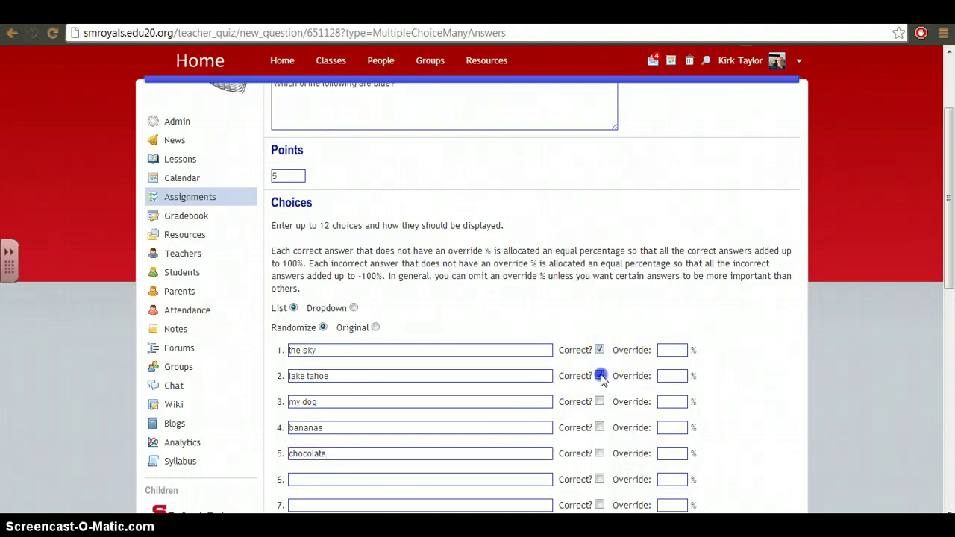
left_click(672, 350)
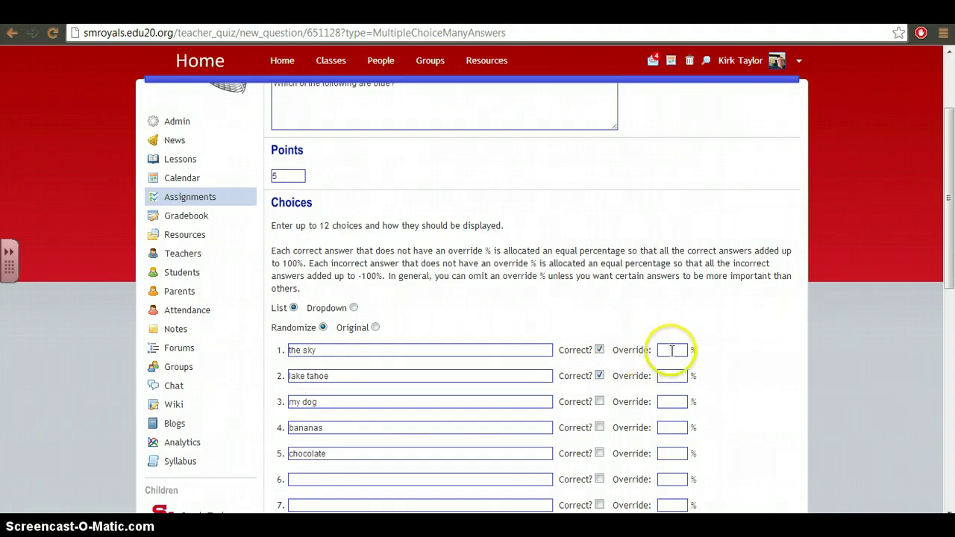
left_click(673, 350)
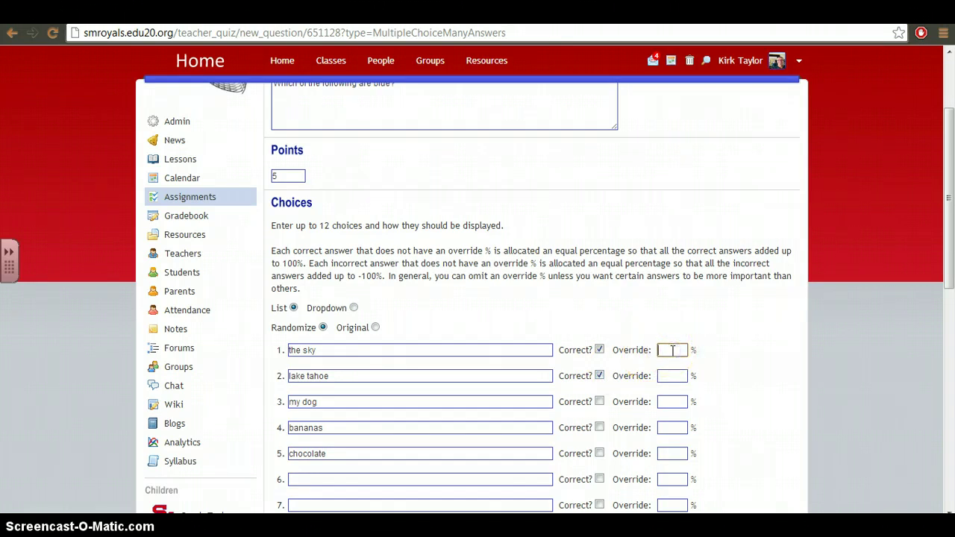
type("50")
key("Down")
key("Down")
left_click(673, 365)
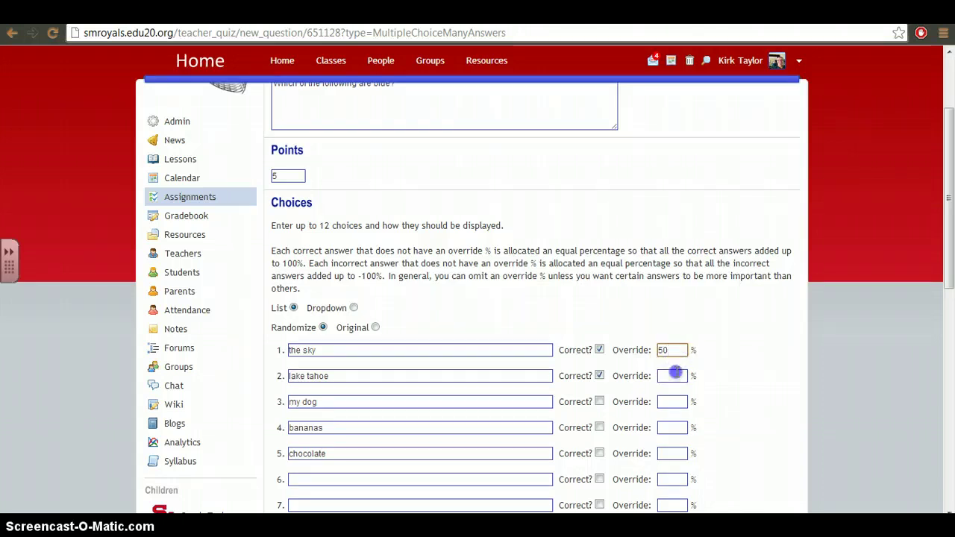
left_click(676, 374)
type("50")
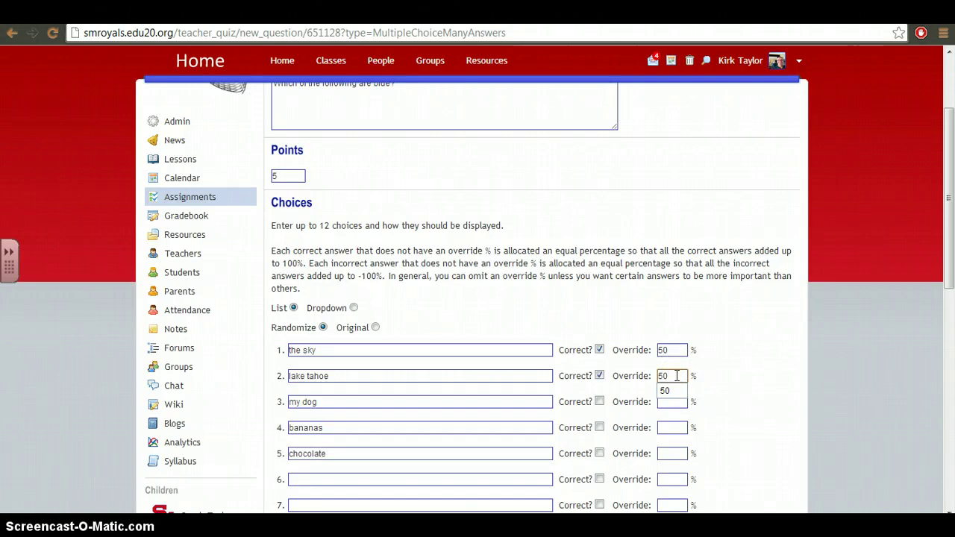
left_click(676, 402)
left_click(670, 391)
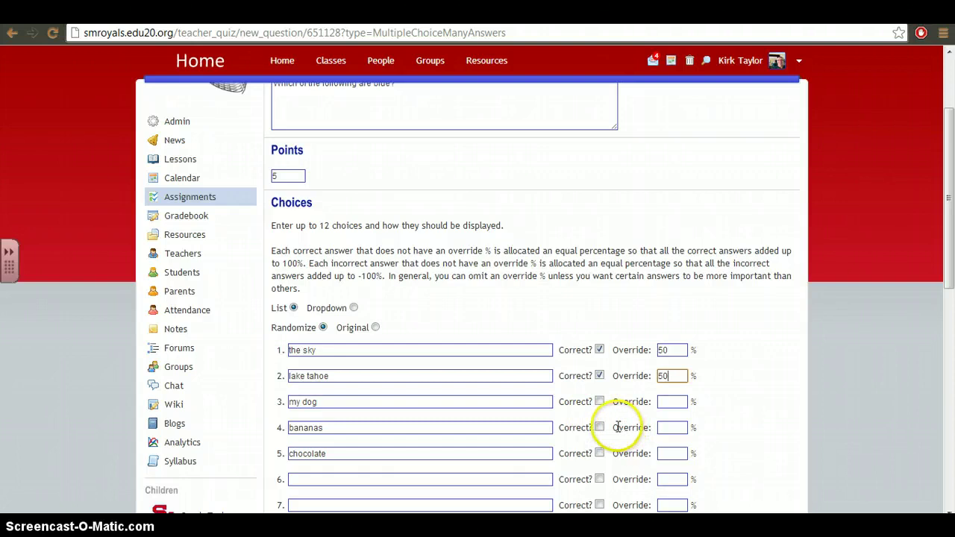
- Set the override of the incorrect choices "my dog", "bananas" and "chocolate" to -20% each
left_click(677, 401)
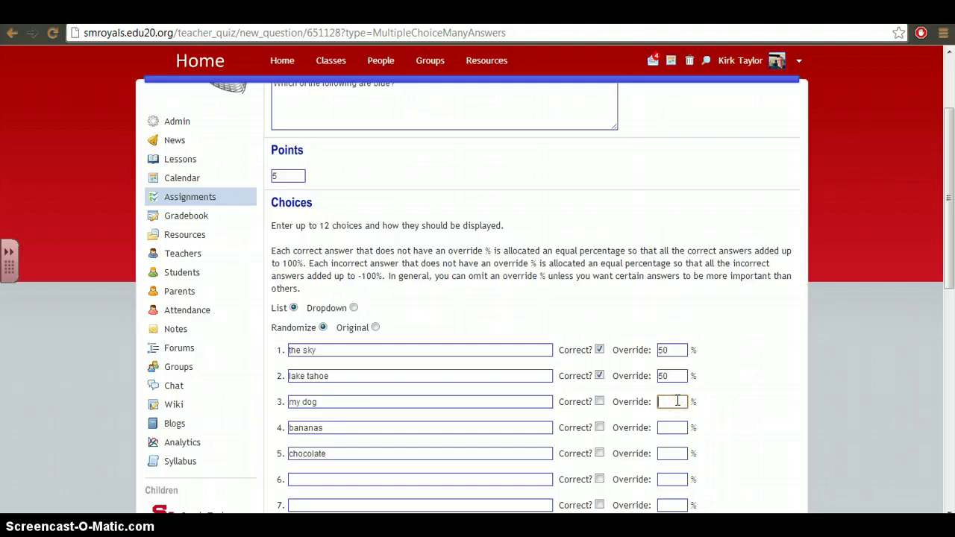
type("-20")
left_click(676, 425)
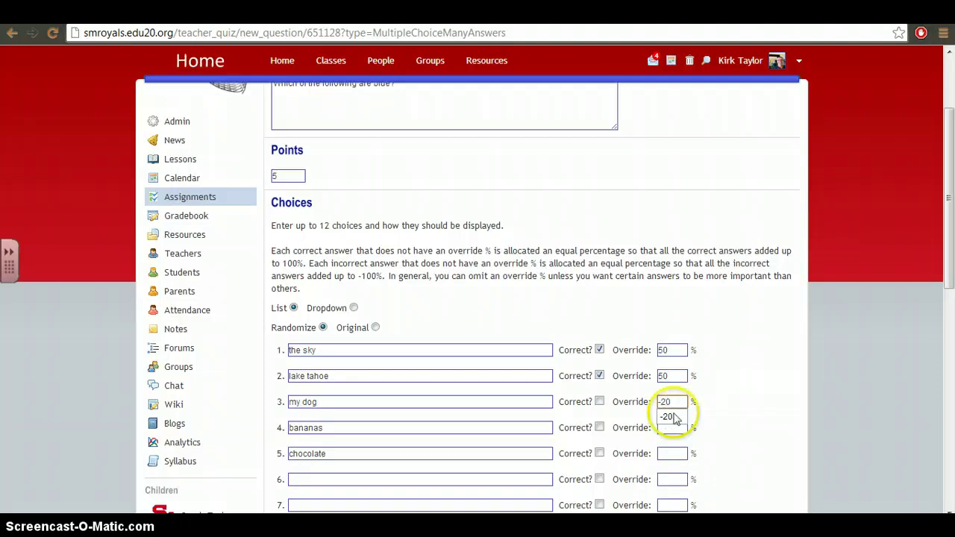
type("-20")
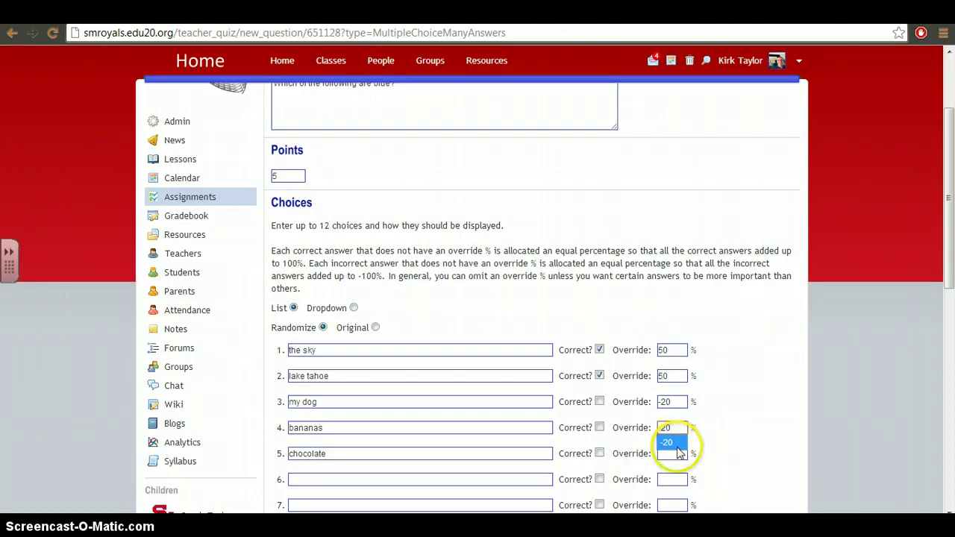
left_click(677, 454)
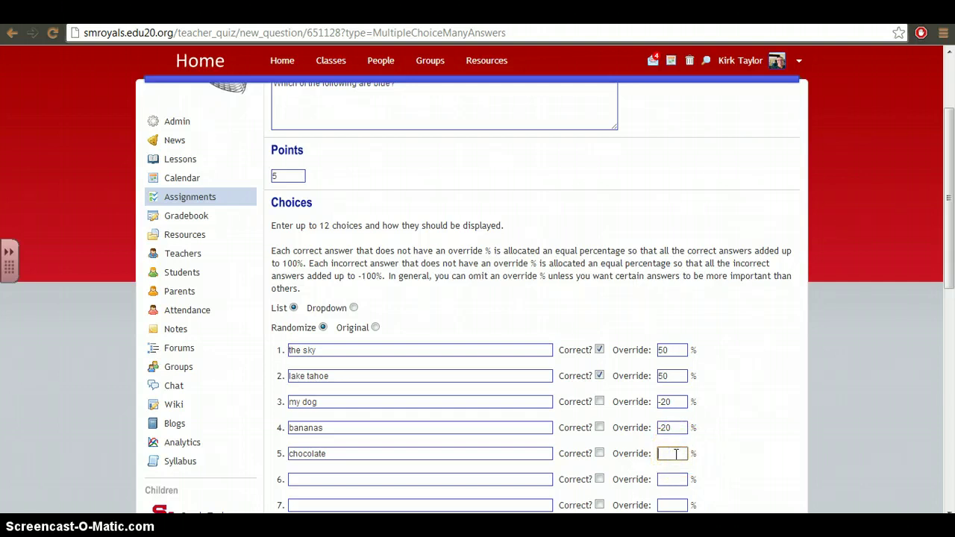
type("-20")
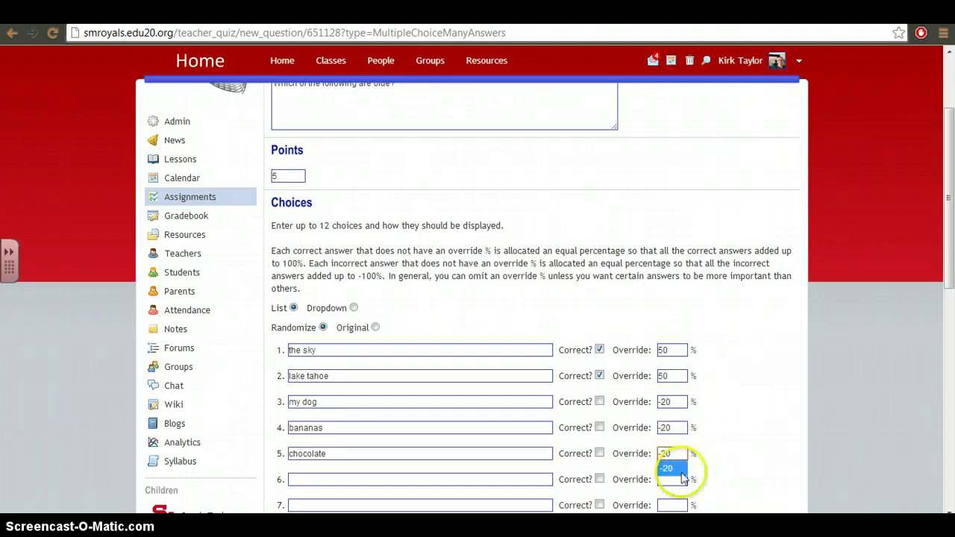
left_click(676, 469)
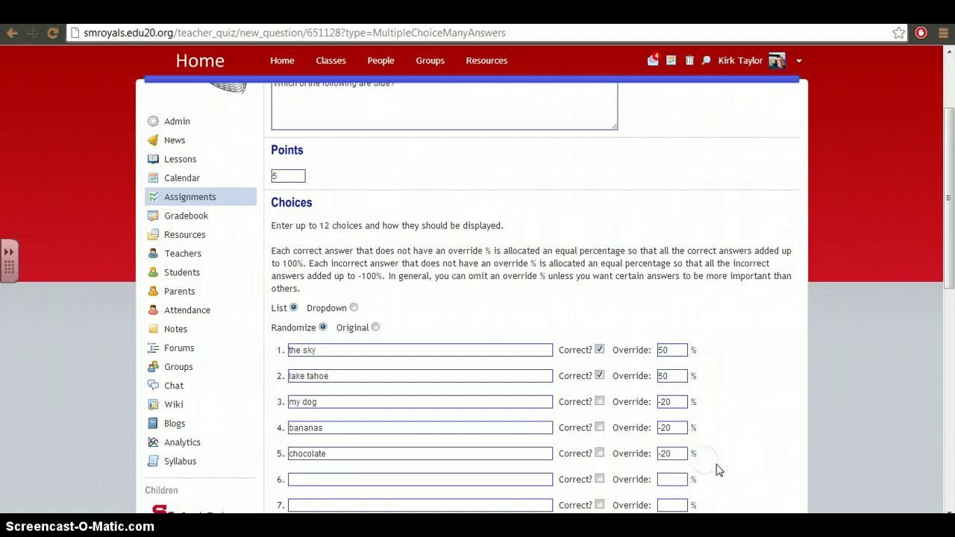
- Save the blue question without feedback and return to the fake quiz assignment
scroll(726, 464, "down", 4)
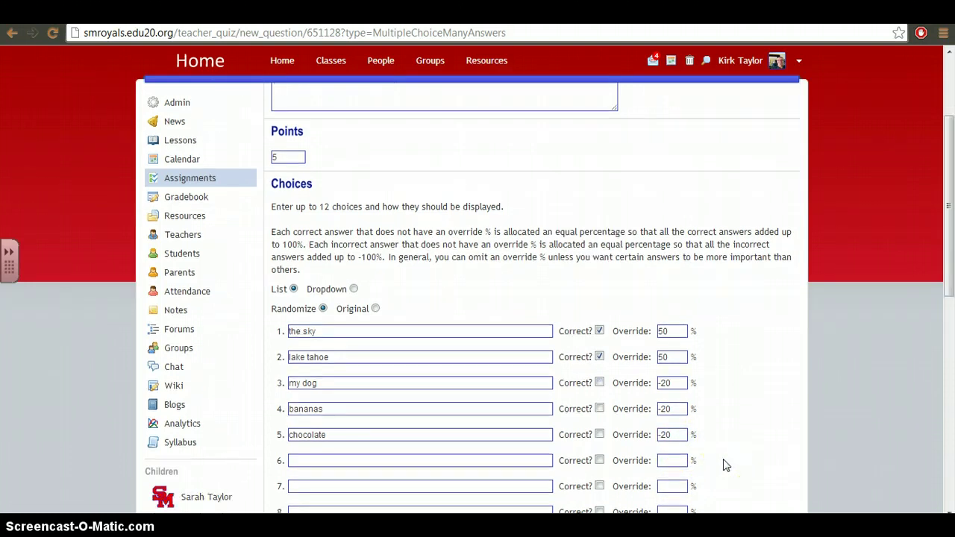
scroll(726, 465, "down", 1)
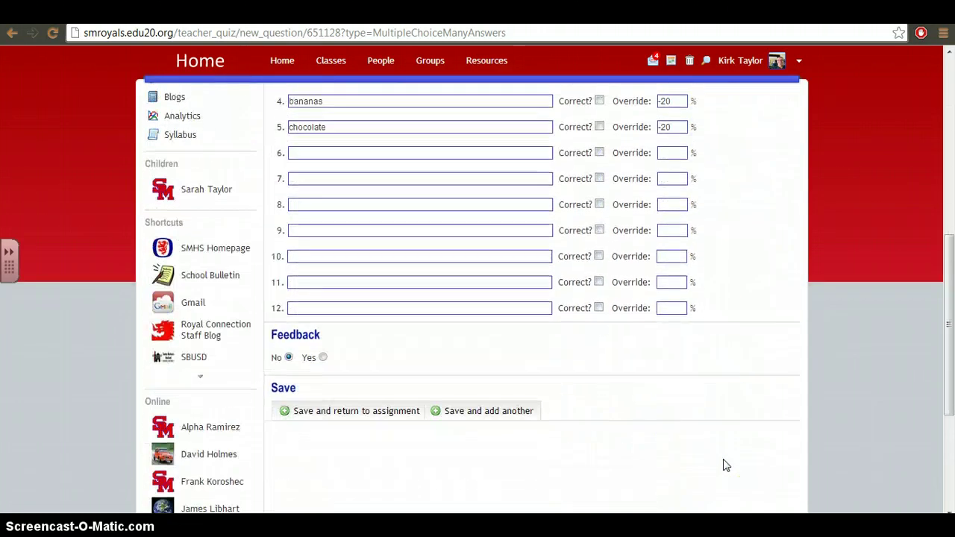
left_click(346, 411)
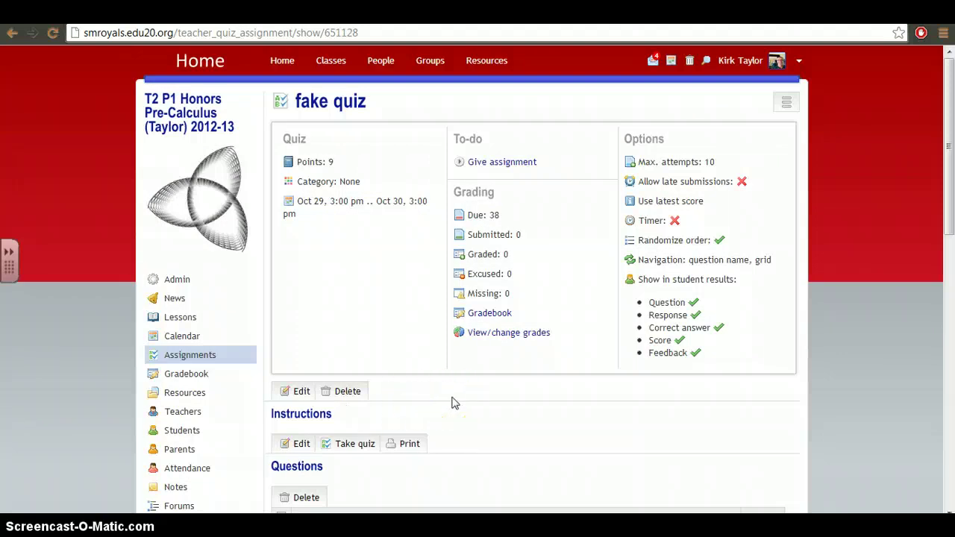
- Start taking the fake quiz and submit "the sky", "lake tahoe" and "my dog" as answers to the question about blue things
scroll(452, 403, "down", 1)
left_click(356, 350)
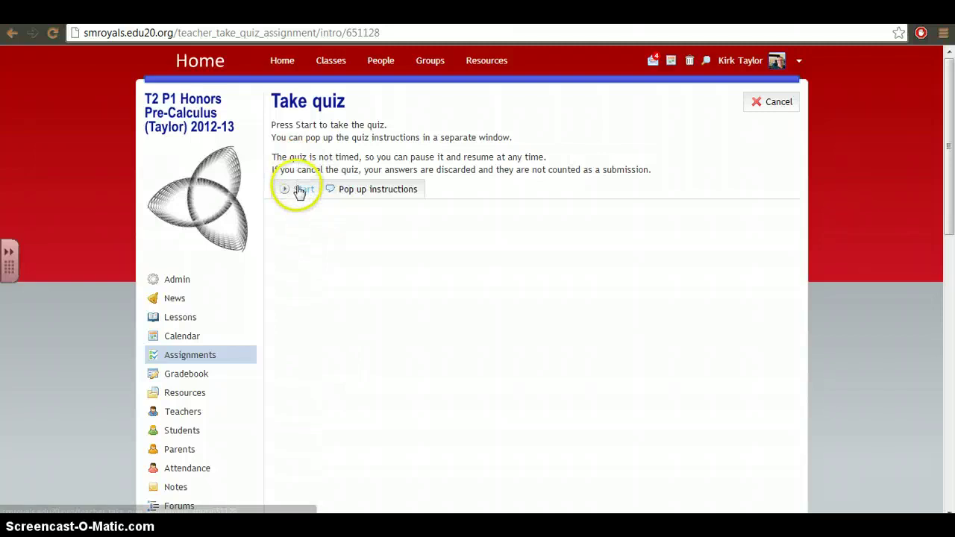
left_click(299, 191)
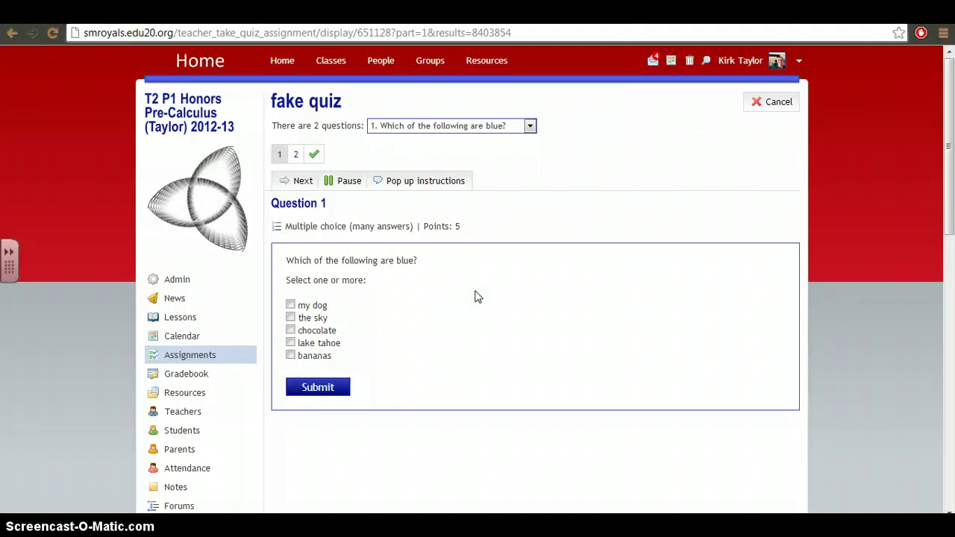
left_click(291, 318)
left_click(291, 344)
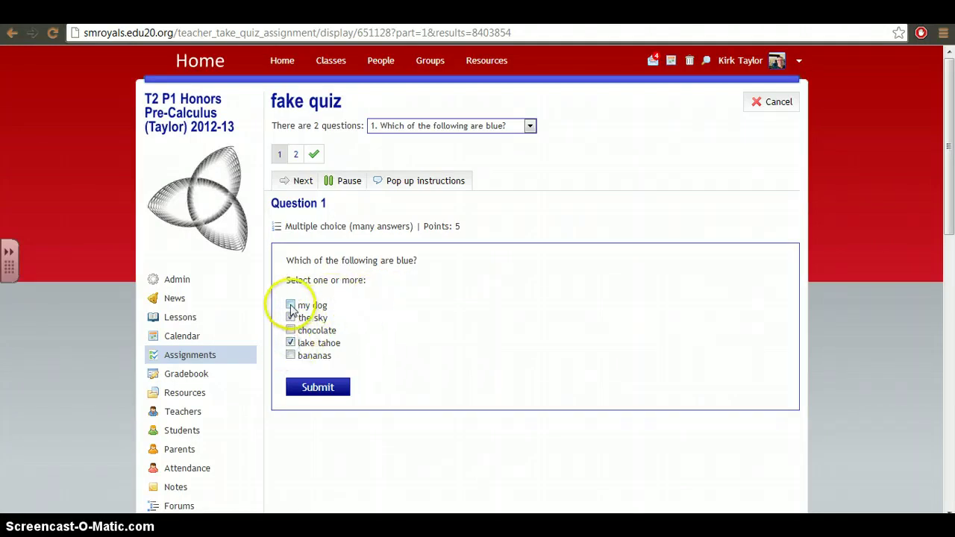
left_click(290, 306)
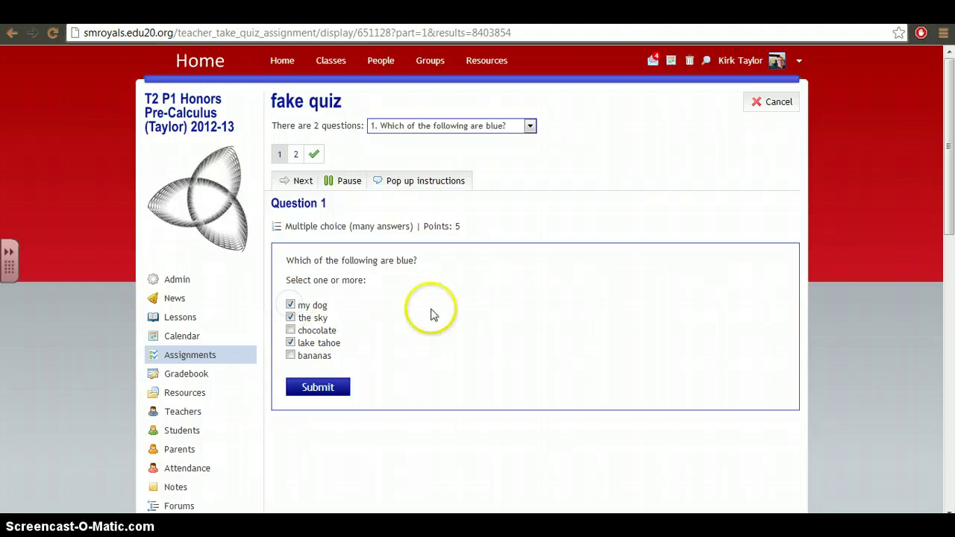
left_click(332, 387)
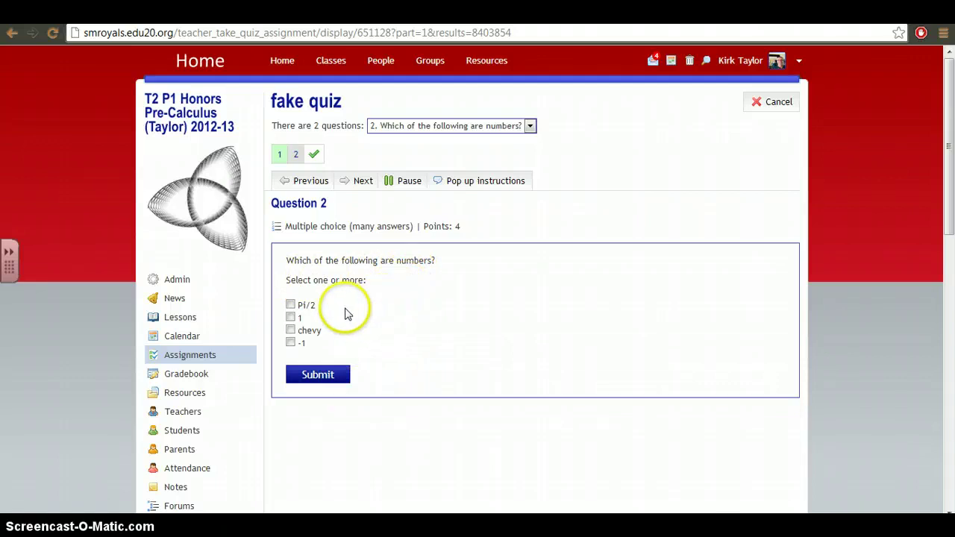
- Submit "Pi/2", "1" and "chevy" as answers to the question about numbers
left_click(290, 304)
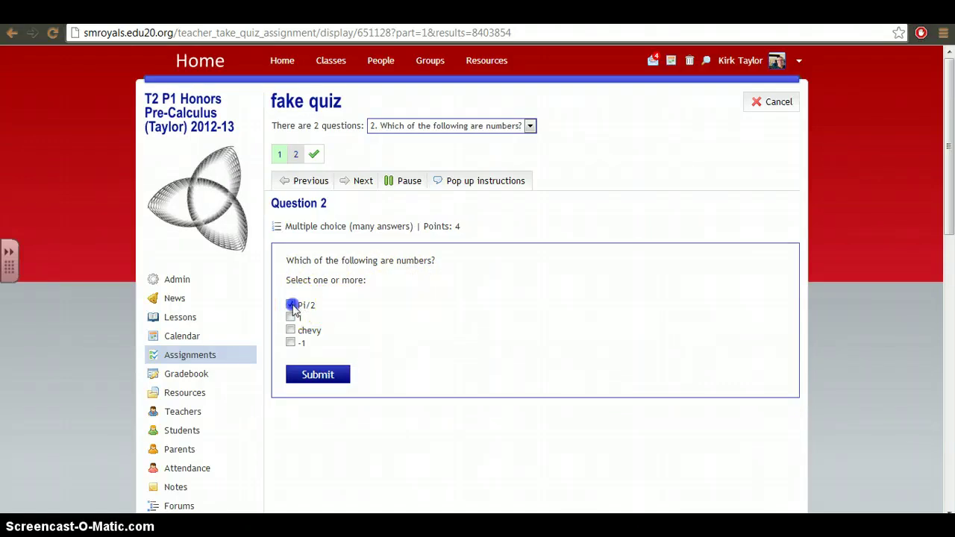
left_click(290, 317)
left_click(290, 330)
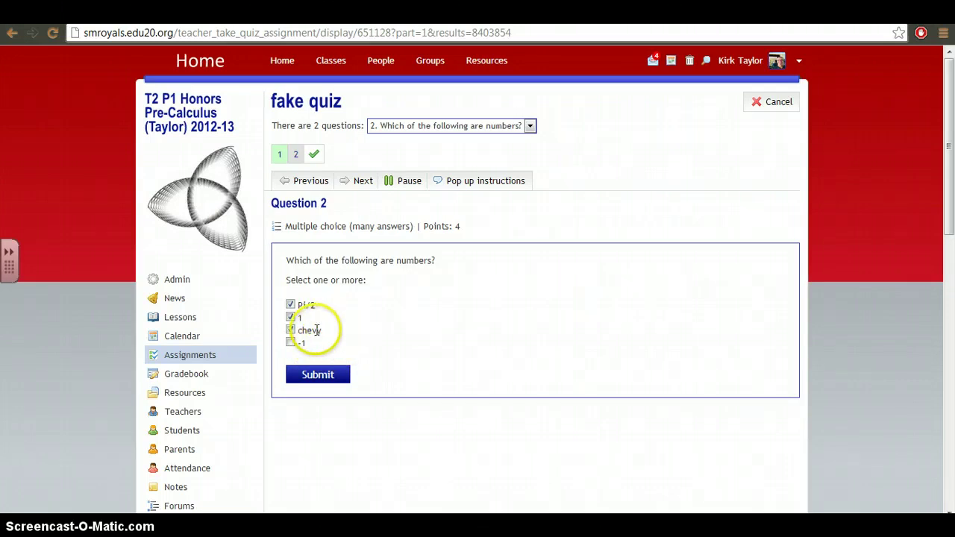
left_click(318, 375)
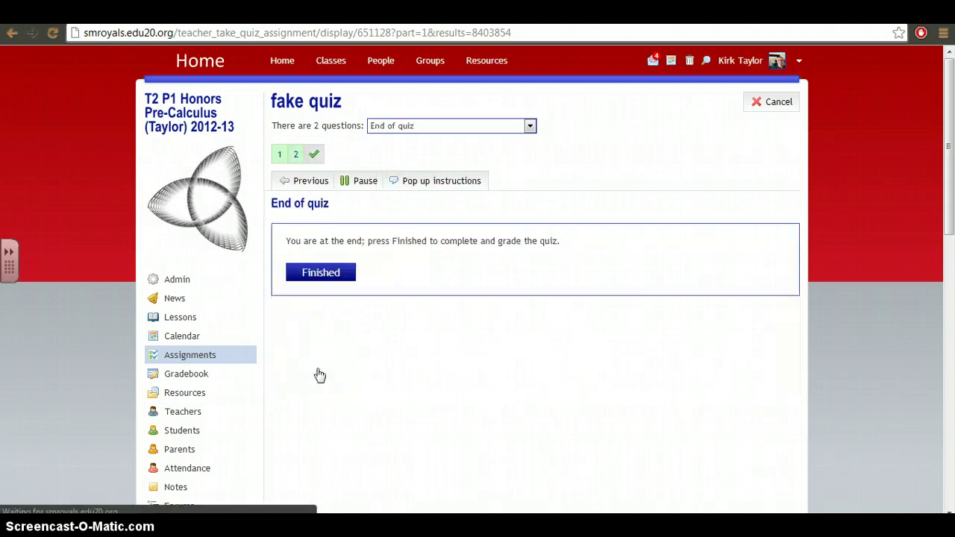
- Finish the quiz for grading and review the responses, correct answers and score of each question
left_click(323, 273)
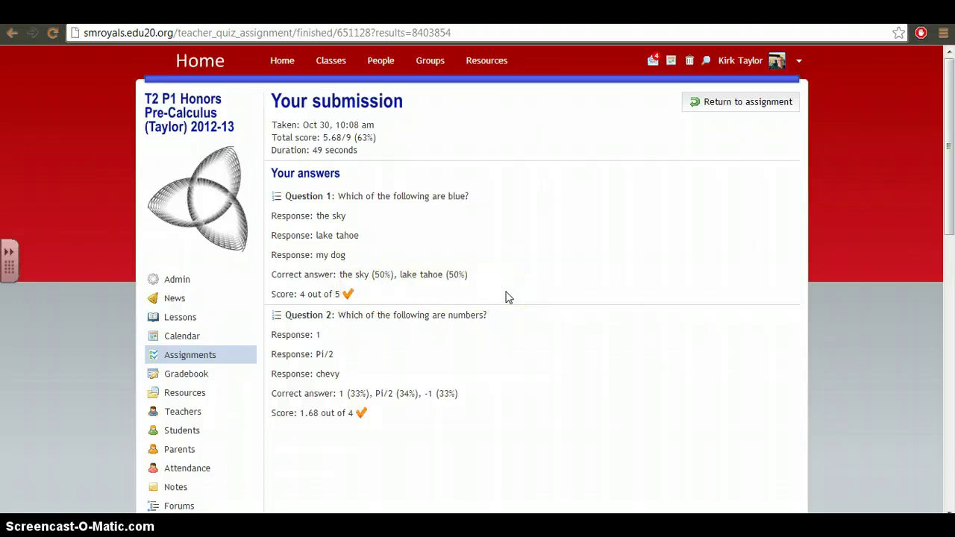
scroll(506, 297, "down", 1)
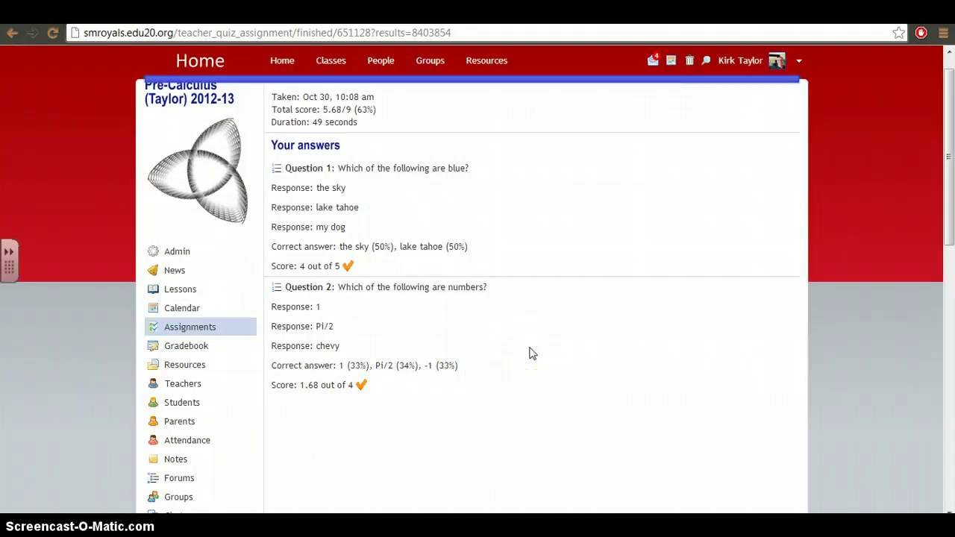
scroll(532, 353, "down", 3)
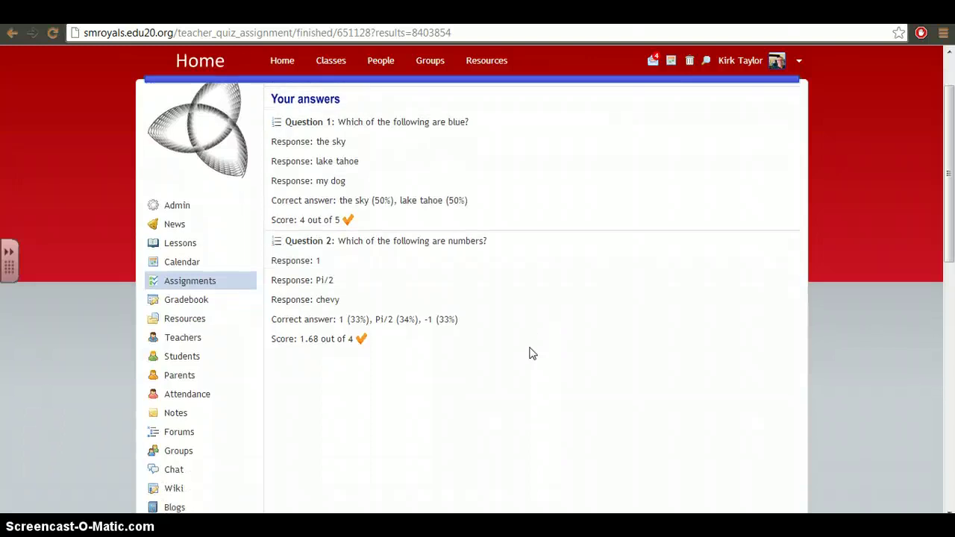